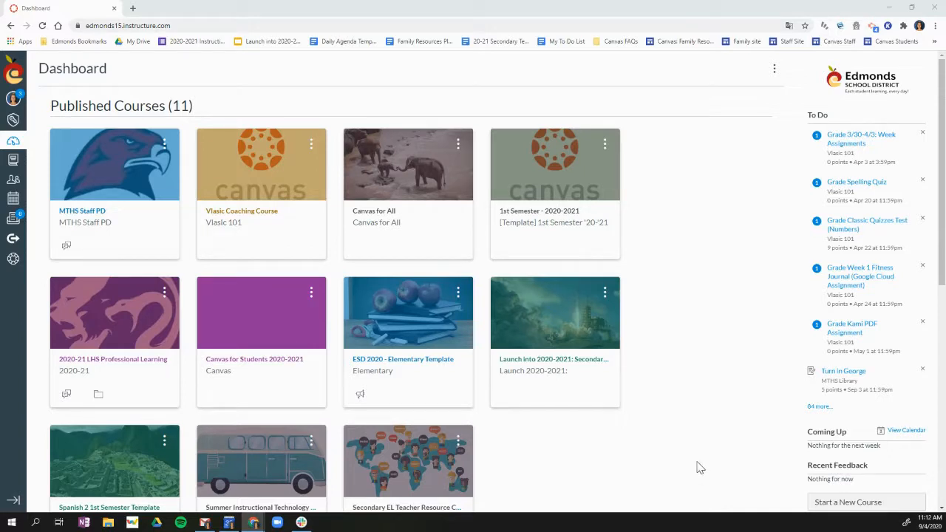
Open the navigation settings of the Spanish 2 Sem Template course.
{"action": "scroll", "coordinate": [699, 467], "scroll_direction": "down", "scroll_amount": 2}
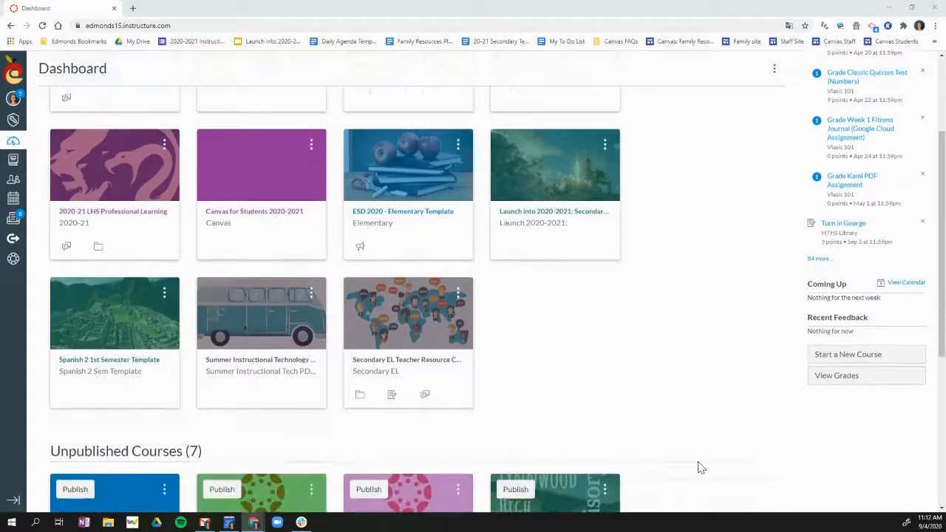
{"action": "left_click", "coordinate": [104, 371]}
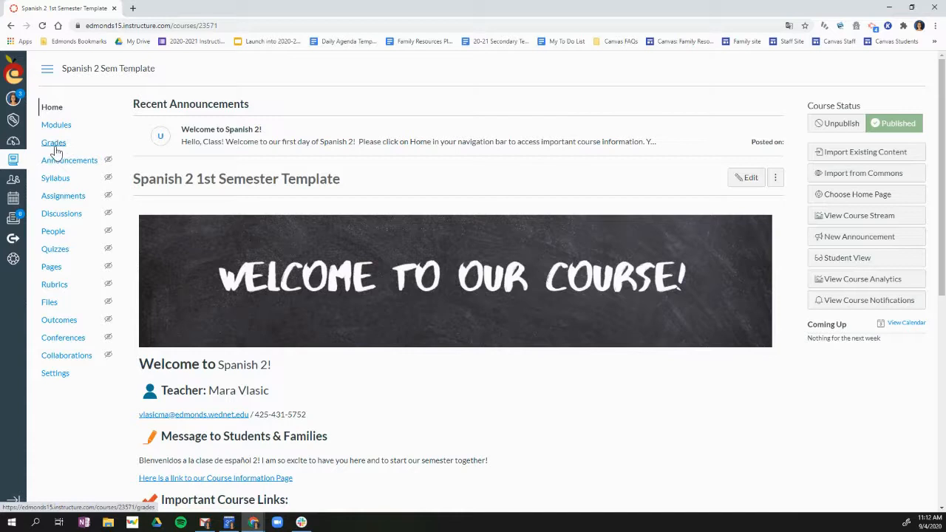
{"action": "left_click", "coordinate": [58, 380]}
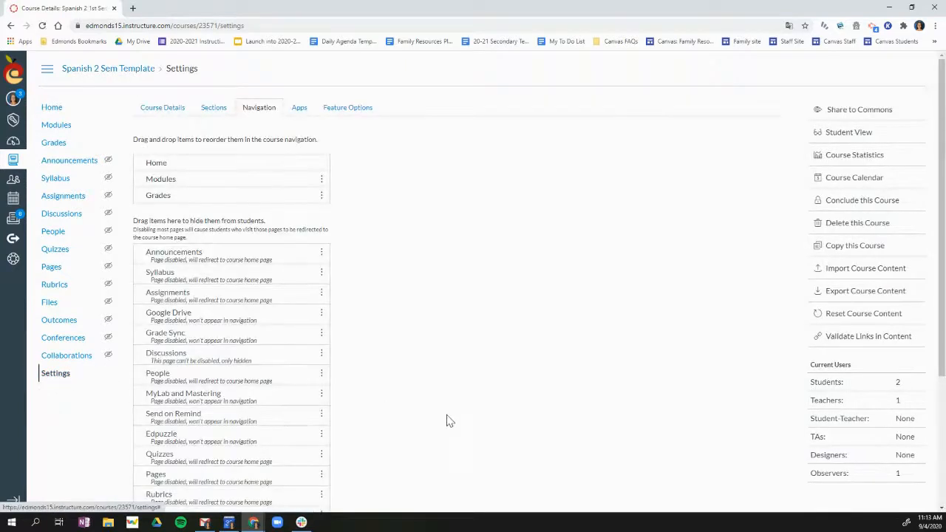
Move Zoom into the student-visible course navigation below Grades and save the change.
{"action": "scroll", "coordinate": [446, 420], "scroll_direction": "down", "scroll_amount": 3}
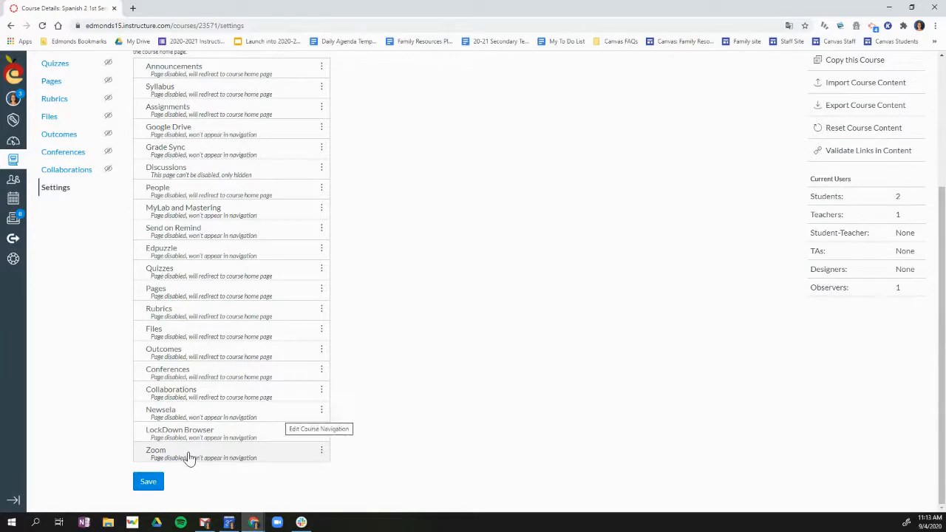
{"action": "left_click_drag", "start_coordinate": [190, 459], "coordinate": [192, 110]}
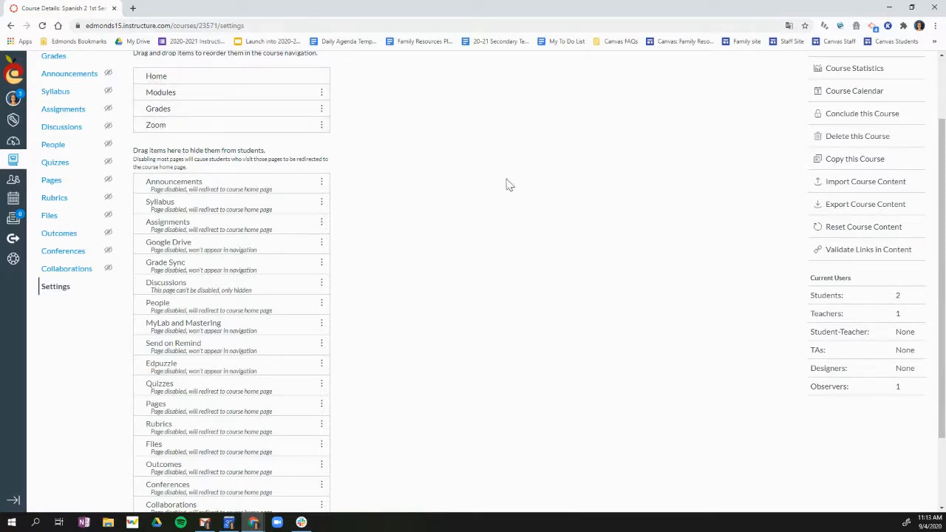
{"action": "scroll", "coordinate": [492, 311], "scroll_direction": "down", "scroll_amount": 3}
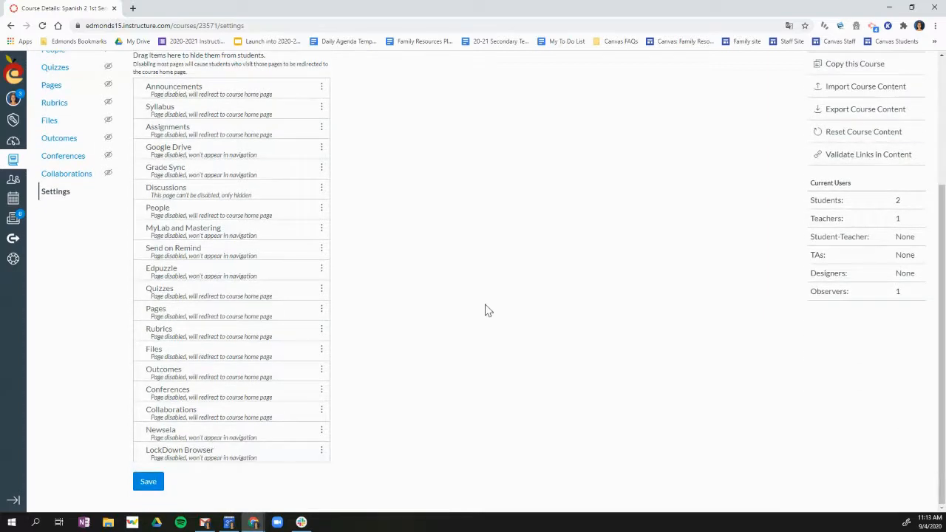
{"action": "left_click", "coordinate": [147, 483]}
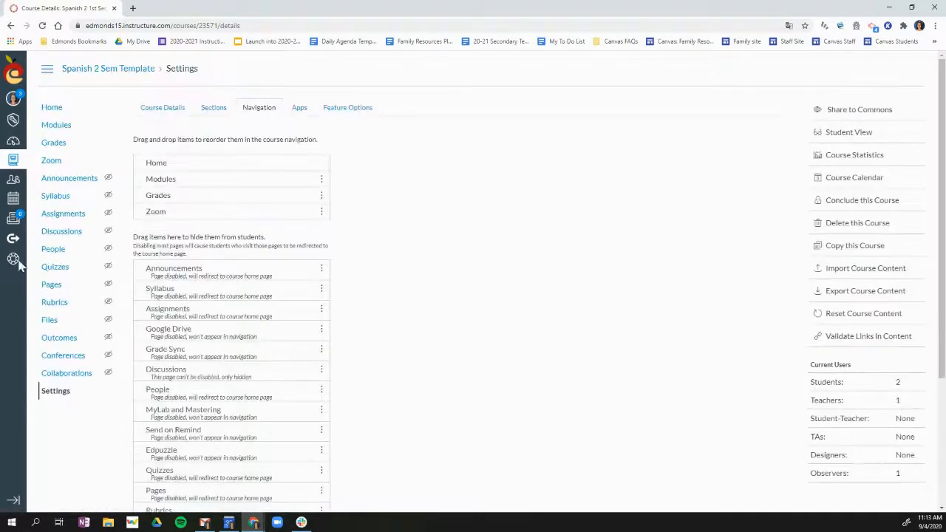
Begin scheduling a new Zoom meeting for the course with the topic "1st Period PE".
{"action": "left_click", "coordinate": [51, 162]}
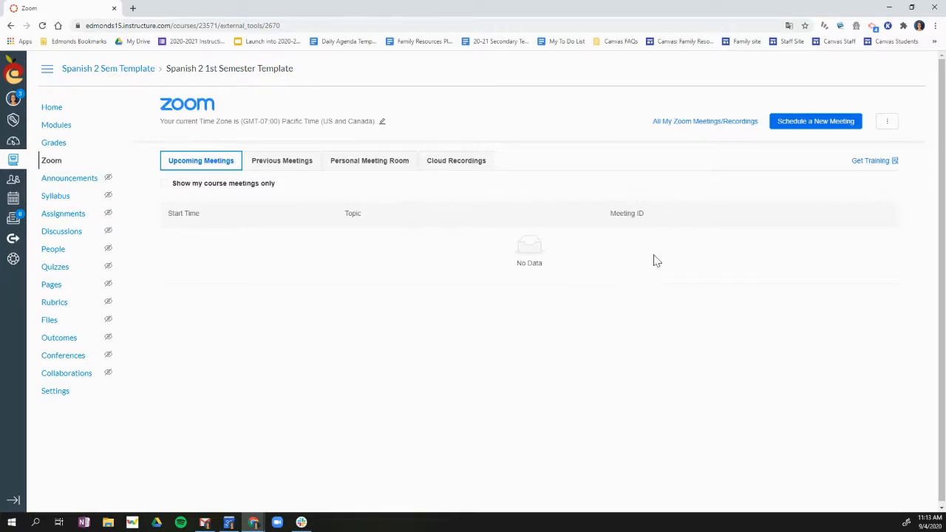
{"action": "left_click", "coordinate": [828, 124]}
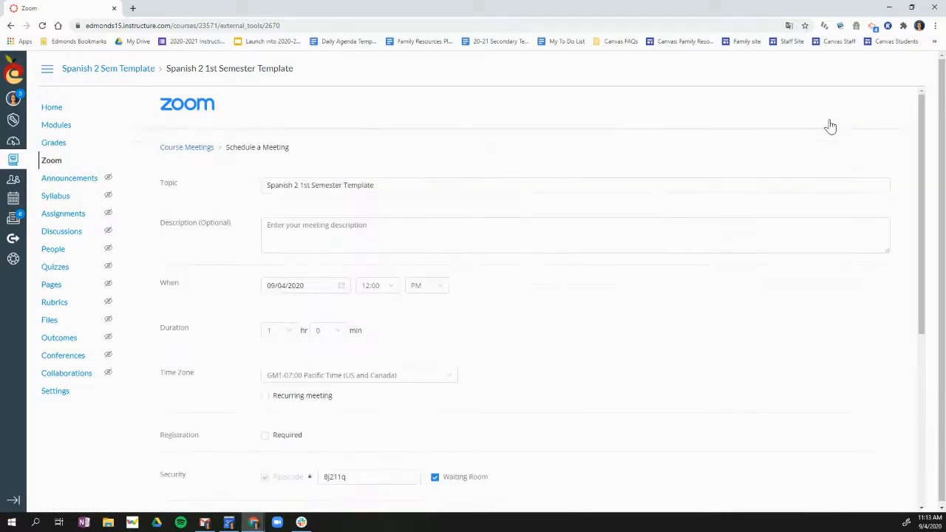
{"action": "left_click_drag", "start_coordinate": [391, 187], "coordinate": [212, 192]}
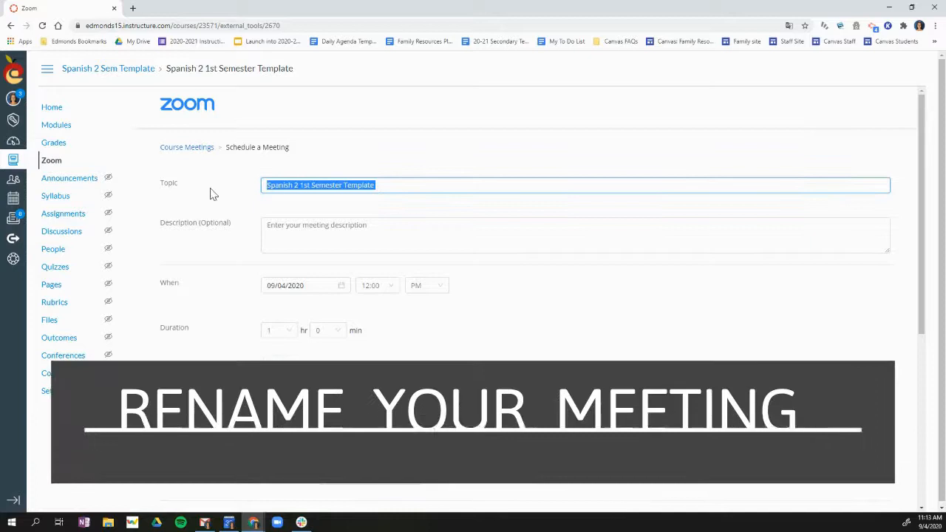
{"action": "type", "text": "1st"}
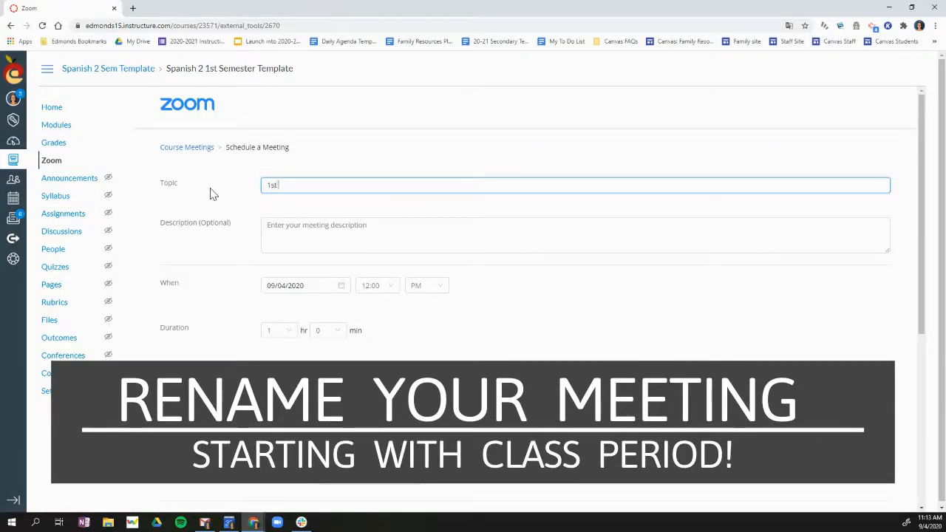
{"action": "type", "text": " Period PE"}
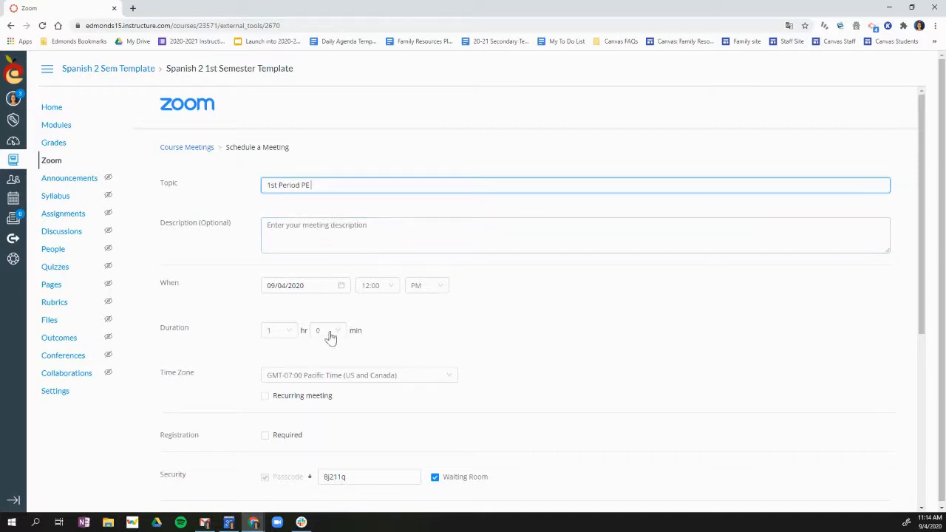
Set the meeting to start on 09/09/2020 at 9:00 AM.
{"action": "left_click", "coordinate": [340, 286]}
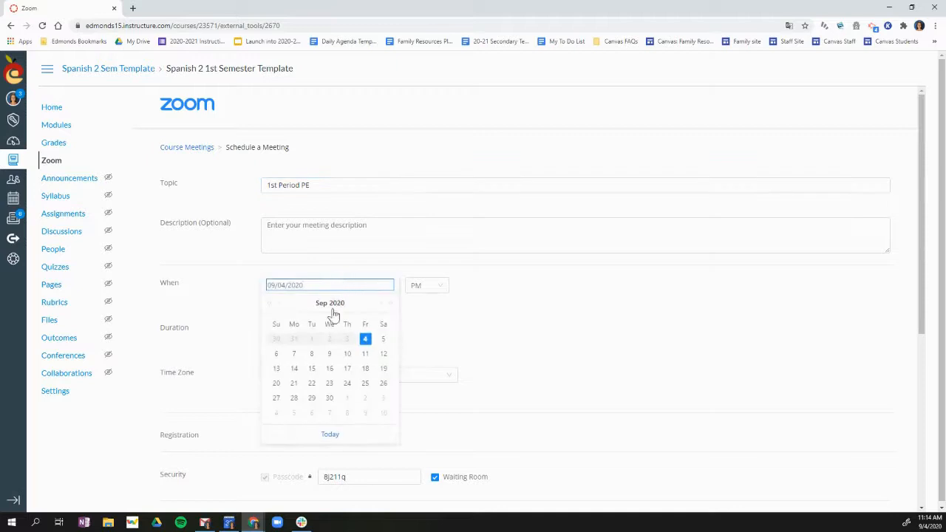
{"action": "left_click", "coordinate": [330, 354]}
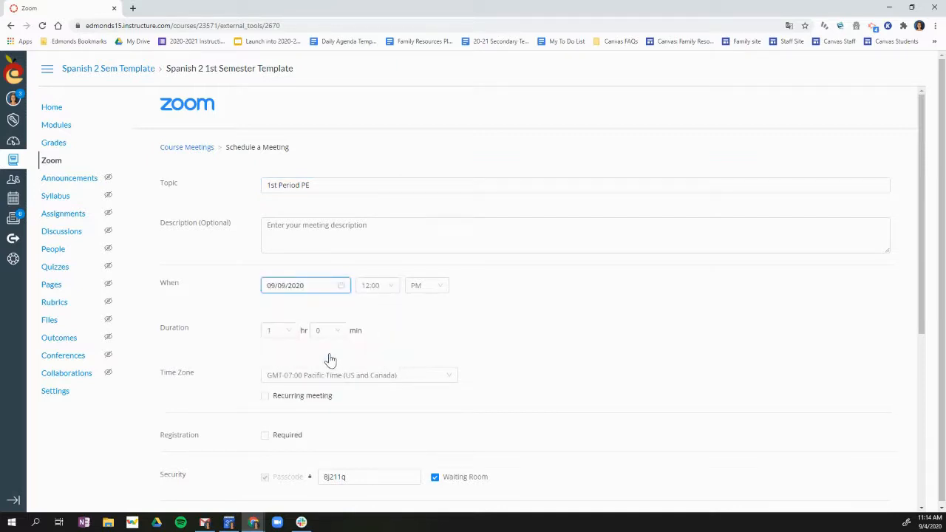
{"action": "left_click", "coordinate": [391, 293]}
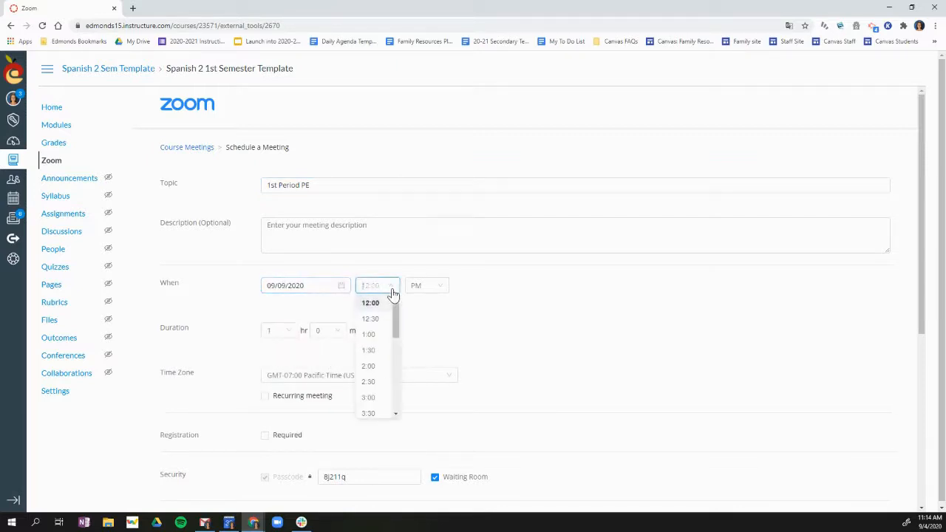
{"action": "scroll", "coordinate": [379, 401], "scroll_direction": "down", "scroll_amount": 2}
{"action": "scroll", "coordinate": [379, 401], "scroll_direction": "down", "scroll_amount": 1}
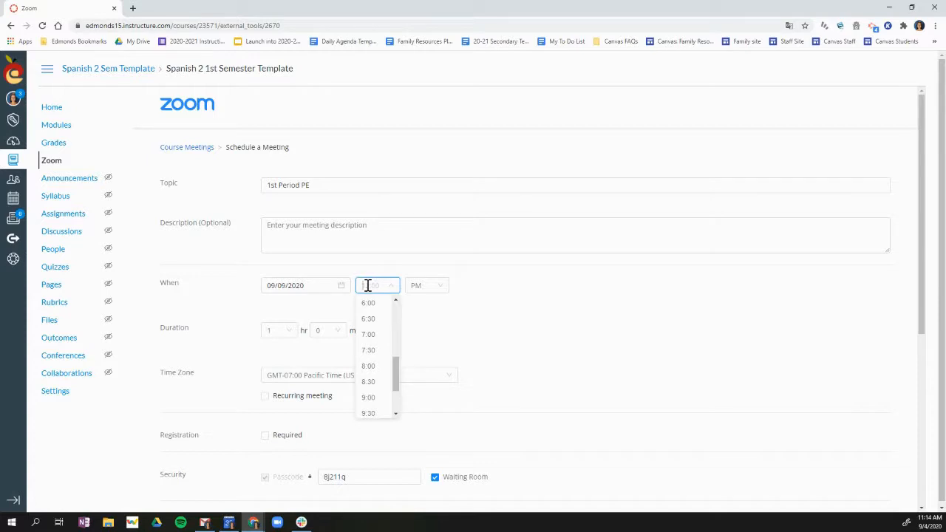
{"action": "type", "text": "9:18"}
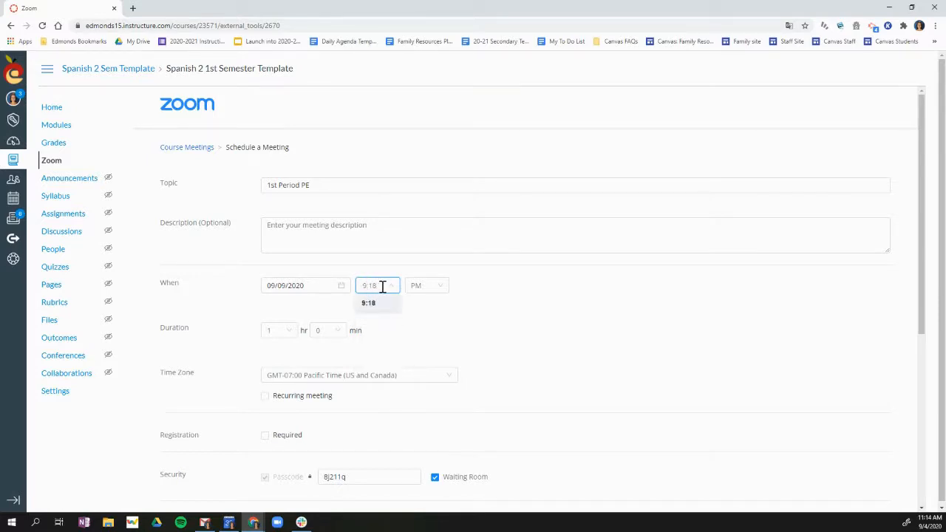
{"action": "left_click", "coordinate": [372, 304]}
{"action": "left_click", "coordinate": [390, 289]}
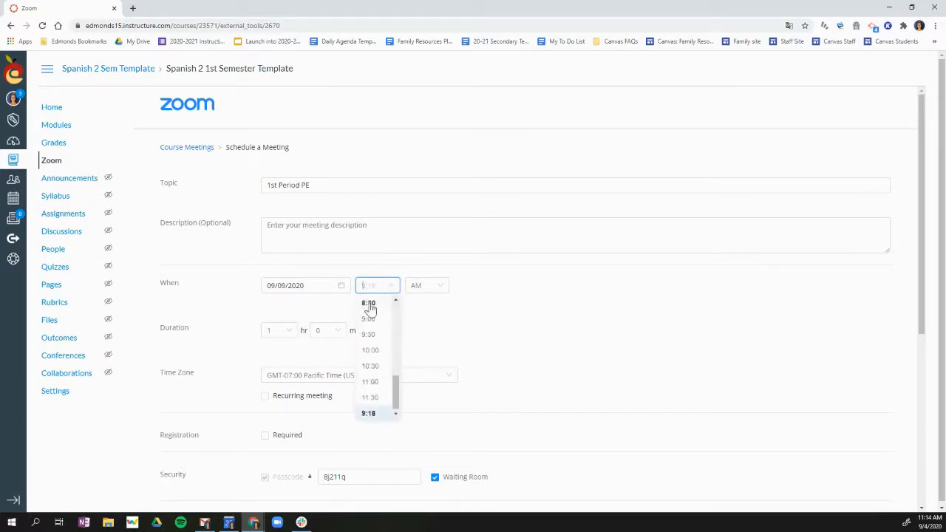
{"action": "left_click", "coordinate": [369, 318]}
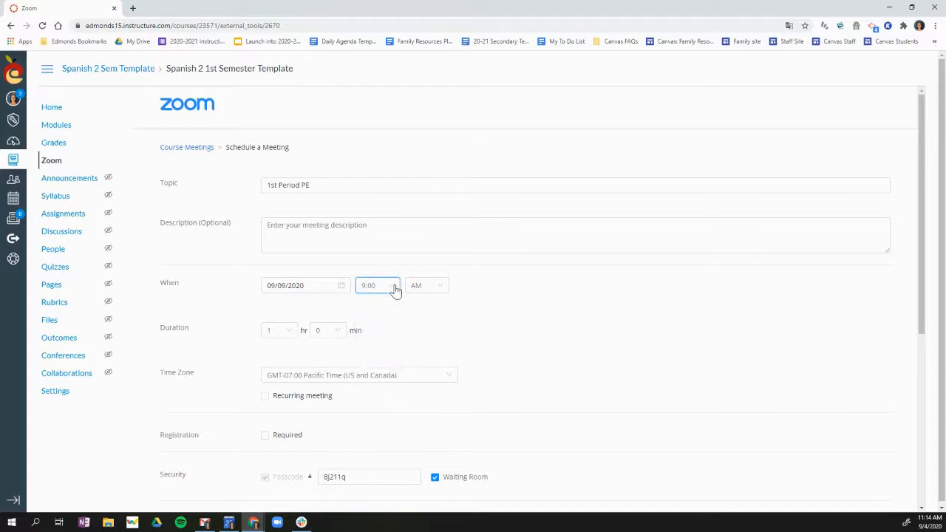
Set the meeting duration to 0 hours 30 minutes.
{"action": "left_click", "coordinate": [292, 337]}
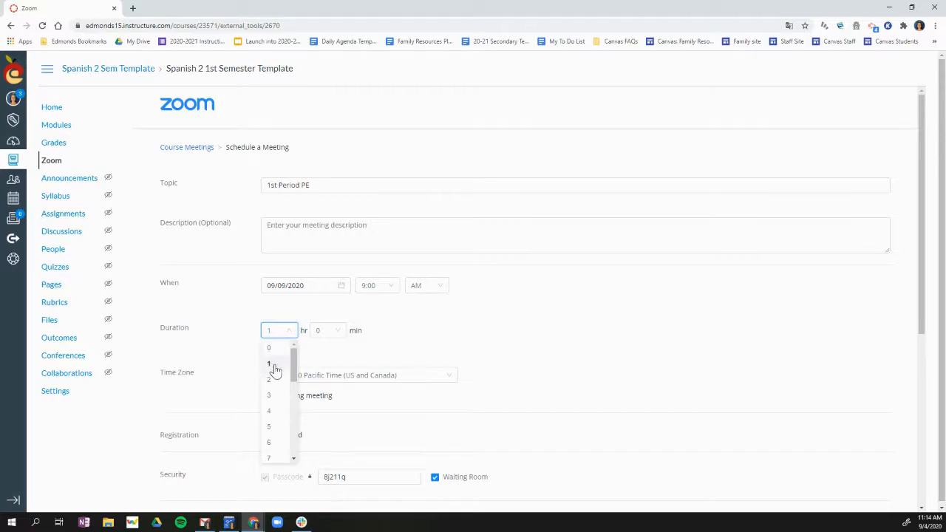
{"action": "left_click", "coordinate": [270, 349]}
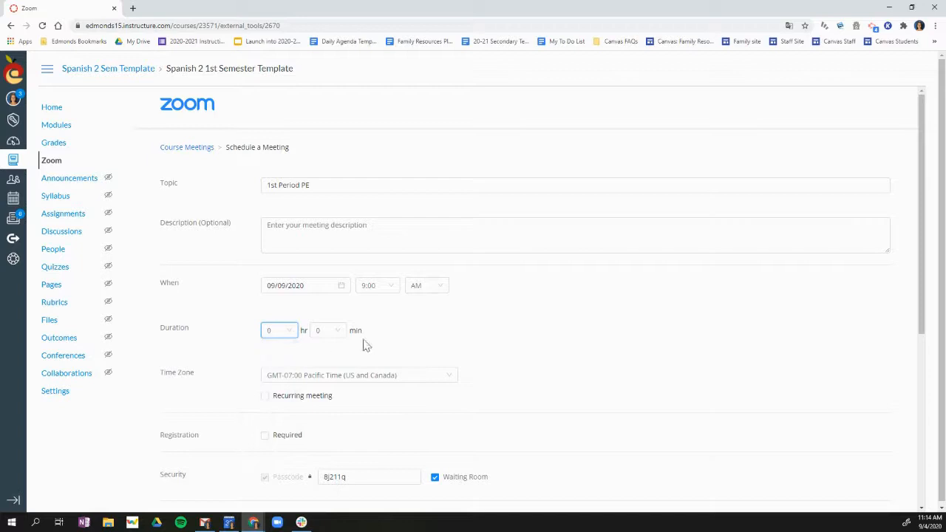
{"action": "left_click", "coordinate": [329, 333]}
{"action": "left_click", "coordinate": [322, 380]}
Make the meeting recur daily with an end date of 09/11/2020.
{"action": "scroll", "coordinate": [434, 330], "scroll_direction": "down", "scroll_amount": 2}
{"action": "left_click", "coordinate": [265, 248]}
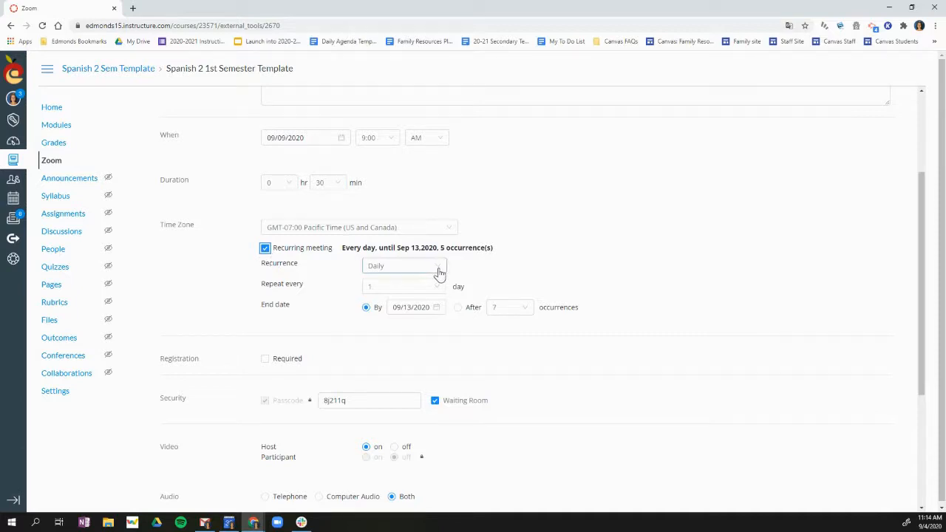
{"action": "left_click", "coordinate": [435, 309]}
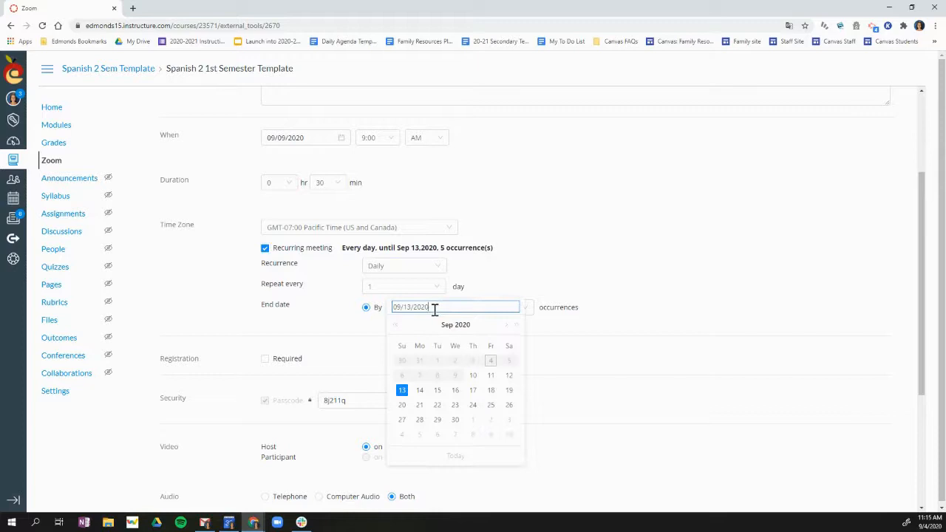
{"action": "left_click", "coordinate": [490, 375]}
{"action": "left_click", "coordinate": [476, 266]}
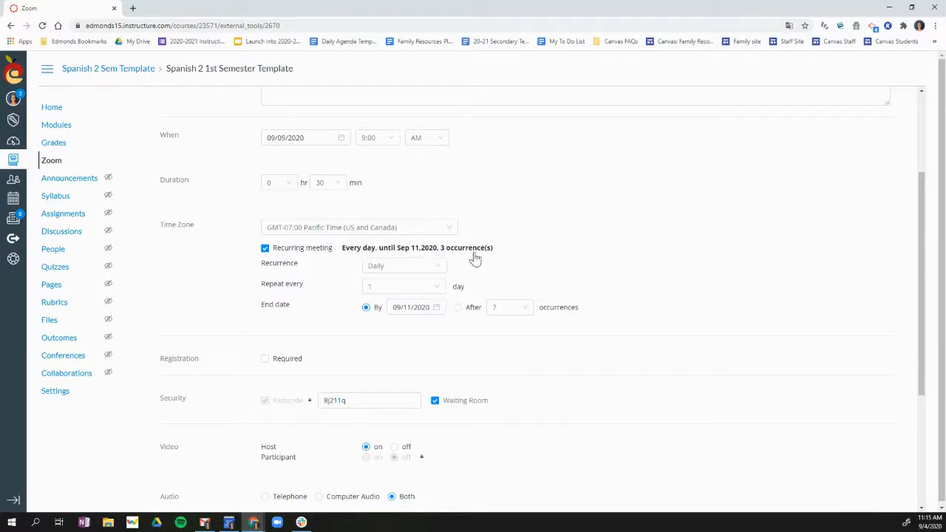
Review the meeting's topic, start time, duration and recurrence settings.
{"action": "scroll", "coordinate": [576, 263], "scroll_direction": "up", "scroll_amount": 3}
{"action": "left_click", "coordinate": [315, 137]}
{"action": "left_click_drag", "start_coordinate": [316, 138], "coordinate": [254, 138]}
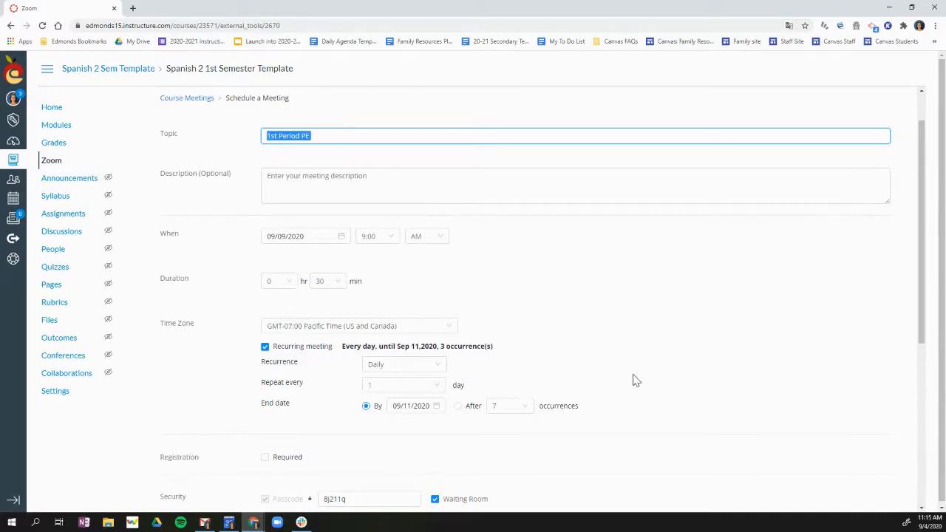
{"action": "scroll", "coordinate": [633, 381], "scroll_direction": "down", "scroll_amount": 2}
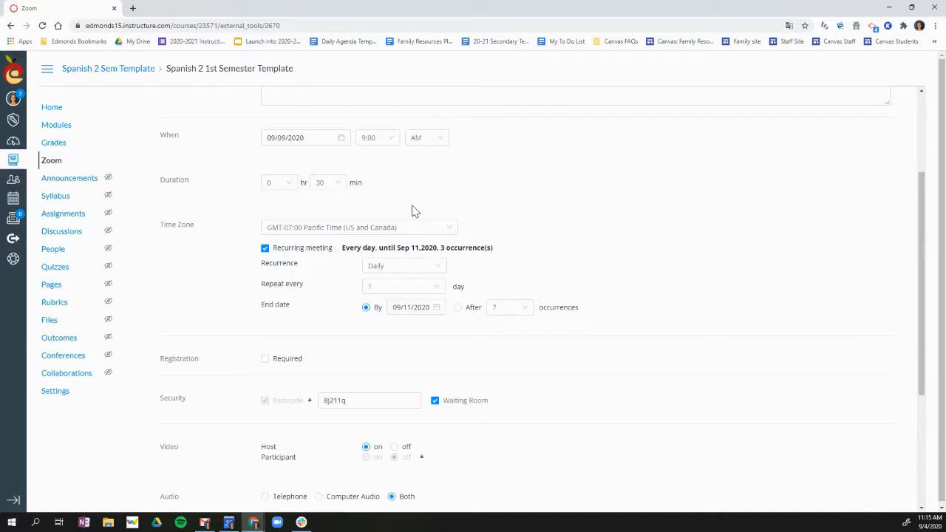
{"action": "scroll", "coordinate": [412, 362], "scroll_direction": "down", "scroll_amount": 2}
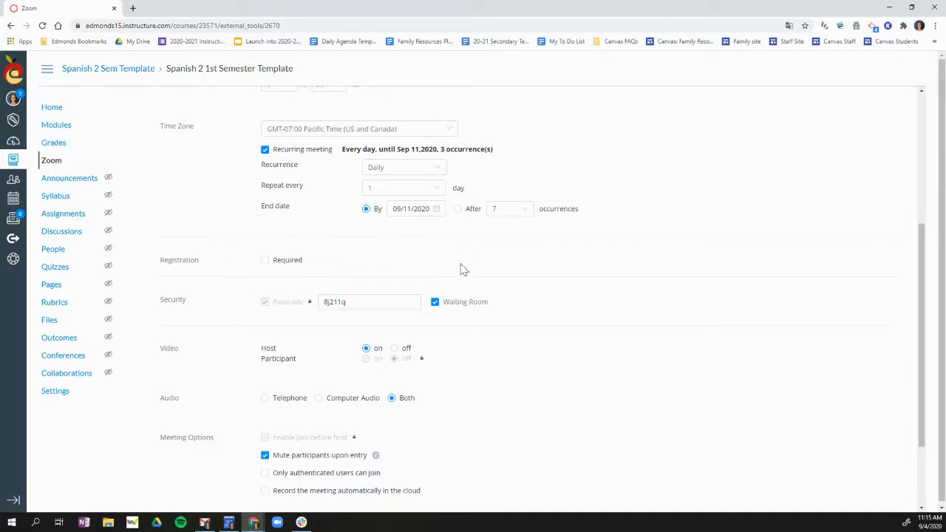
Keep the Waiting Room enabled, leave the alternative hosts empty and save the meeting.
{"action": "left_click", "coordinate": [435, 304]}
{"action": "left_click", "coordinate": [434, 305]}
{"action": "scroll", "coordinate": [485, 353], "scroll_direction": "down", "scroll_amount": 1}
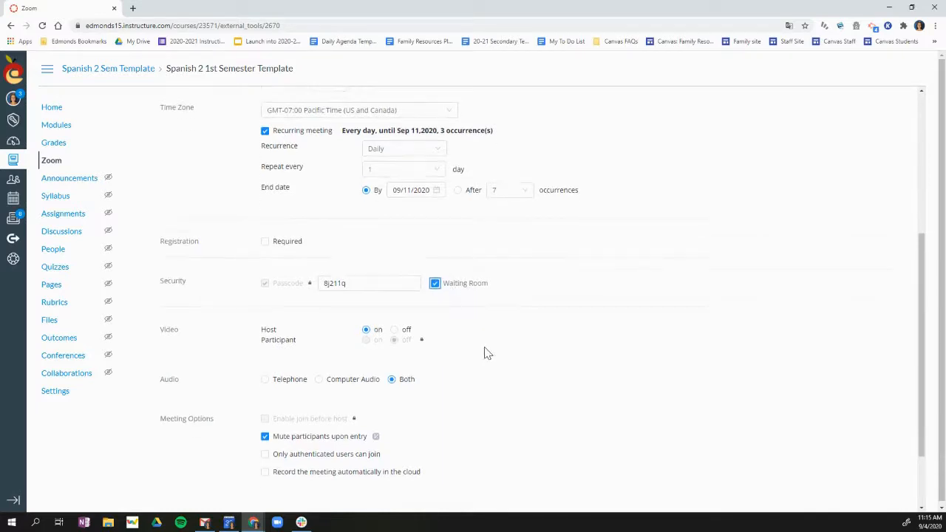
{"action": "scroll", "coordinate": [485, 353], "scroll_direction": "down", "scroll_amount": 3}
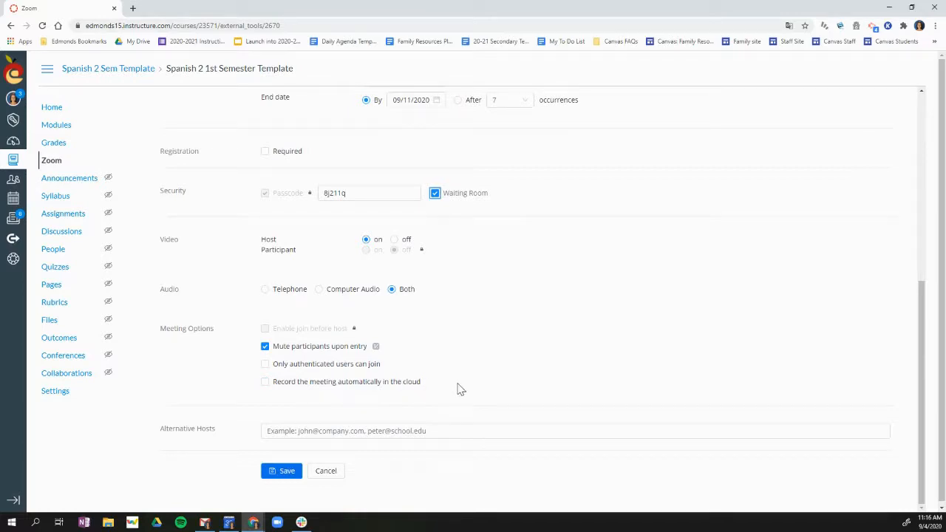
{"action": "scroll", "coordinate": [467, 387], "scroll_direction": "down", "scroll_amount": 1}
{"action": "left_click", "coordinate": [282, 428]}
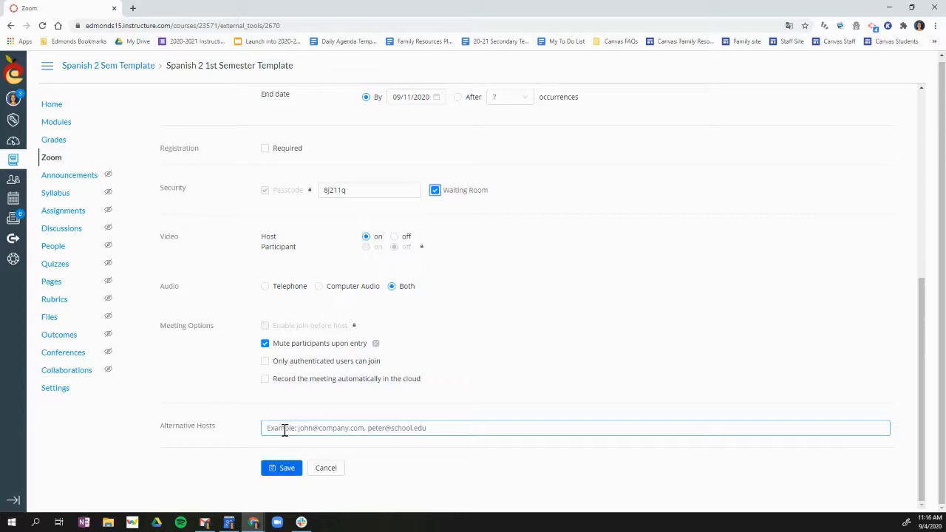
{"action": "left_click", "coordinate": [282, 473]}
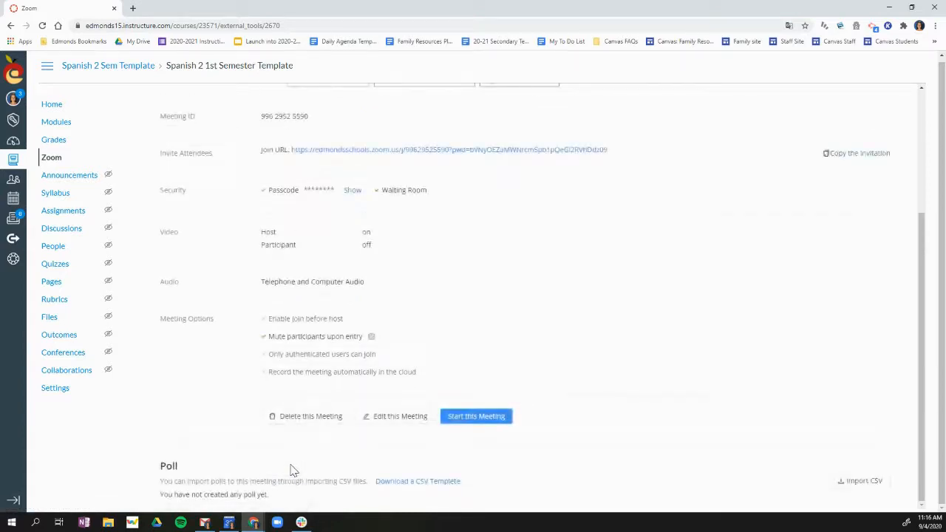
Return to the course's list of Zoom meetings.
{"action": "left_click", "coordinate": [50, 161]}
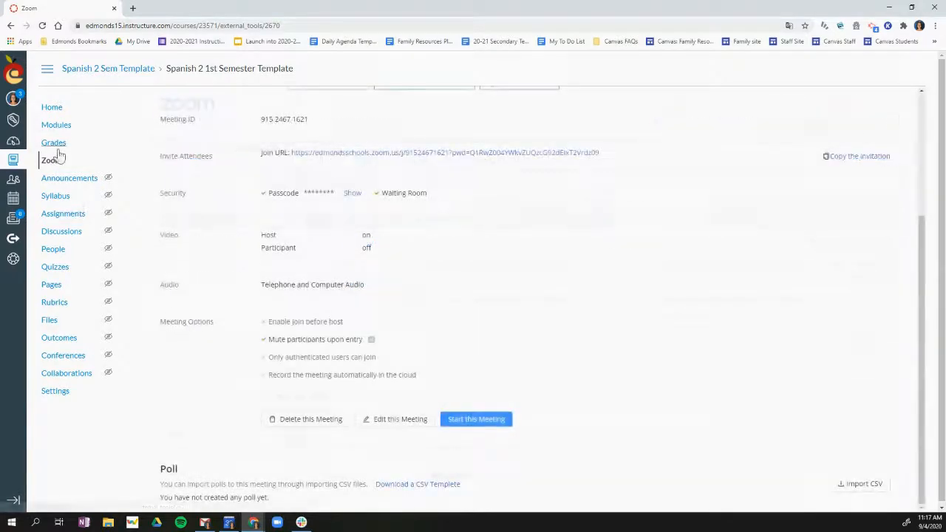
{"action": "left_click", "coordinate": [49, 160]}
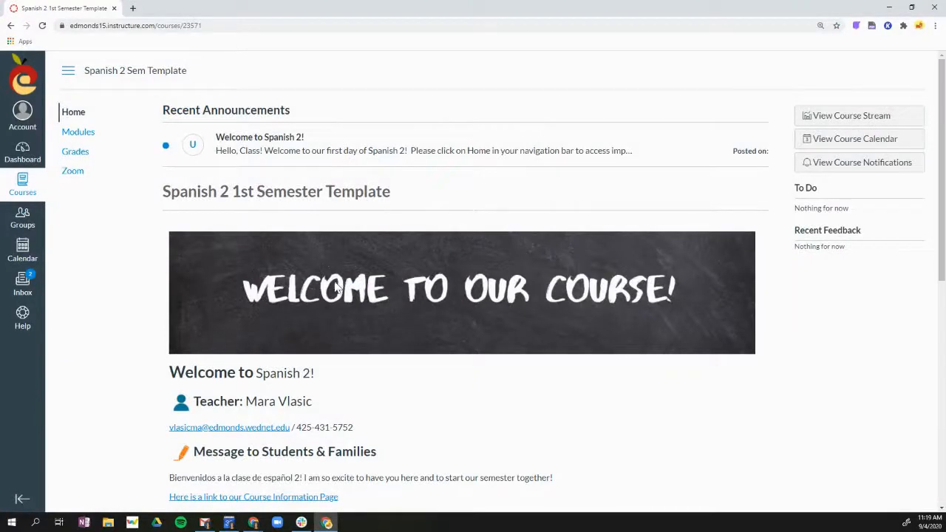
In the student's view of the course, check the upcoming Zoom meetings and the first one's meeting ID, and open the previous meetings.
{"action": "left_click", "coordinate": [74, 172]}
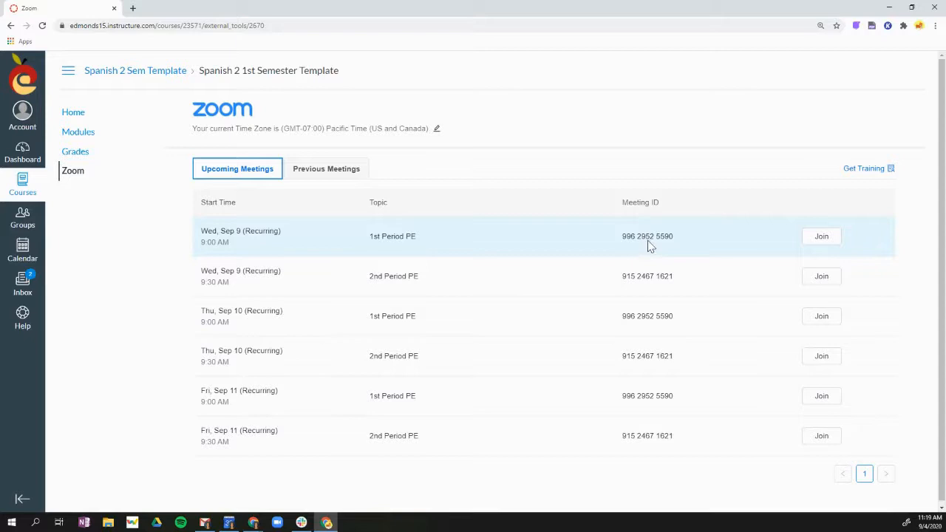
{"action": "left_click_drag", "start_coordinate": [675, 241], "coordinate": [619, 240]}
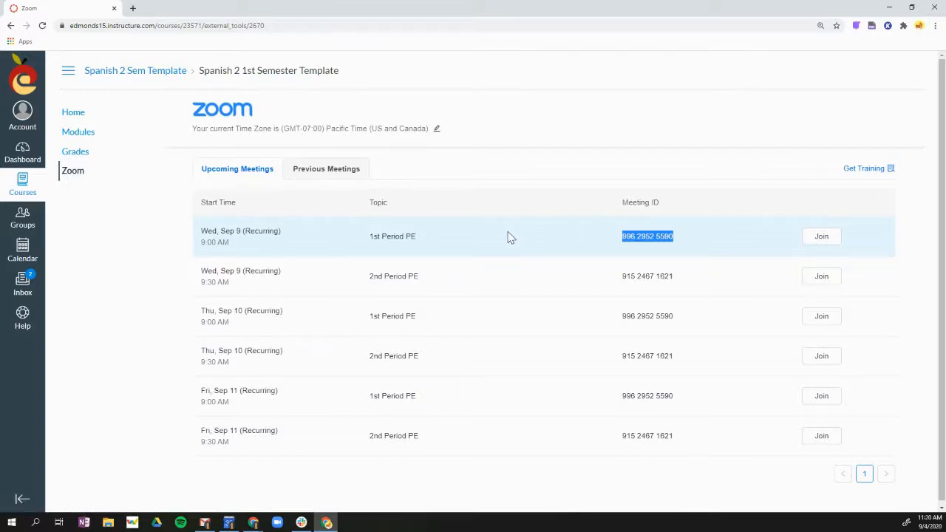
{"action": "left_click", "coordinate": [335, 173]}
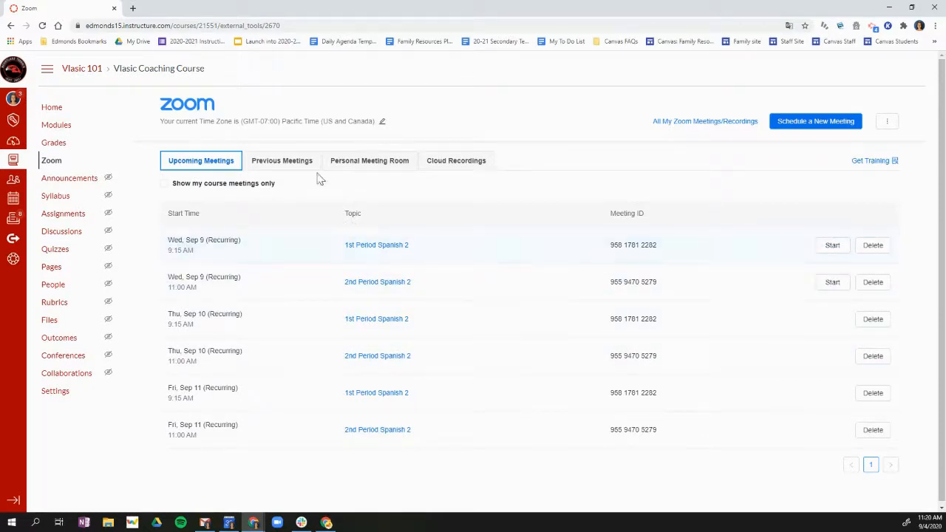
View the meeting and poll reports of the previous 1st Period Health Zoom meeting in Vlasic 101 and return to the upcoming meetings.
{"action": "left_click", "coordinate": [292, 164]}
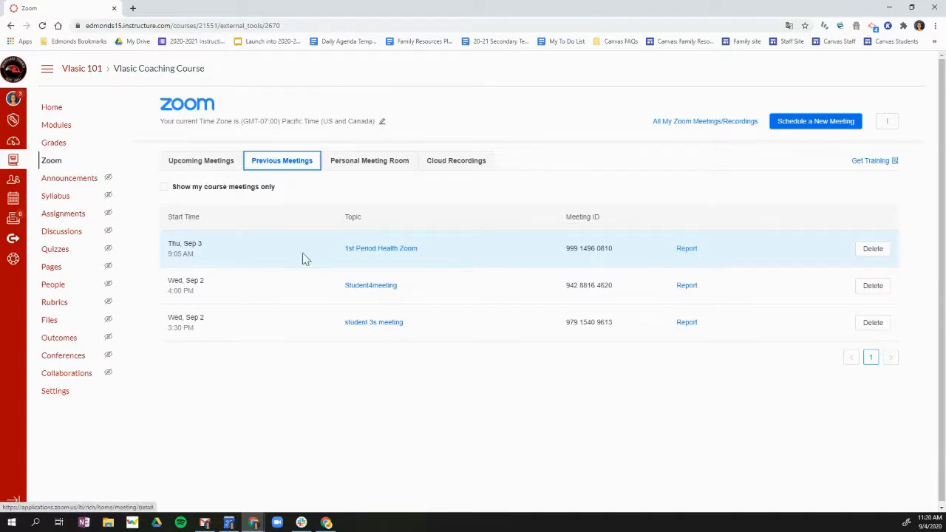
{"action": "left_click", "coordinate": [686, 249]}
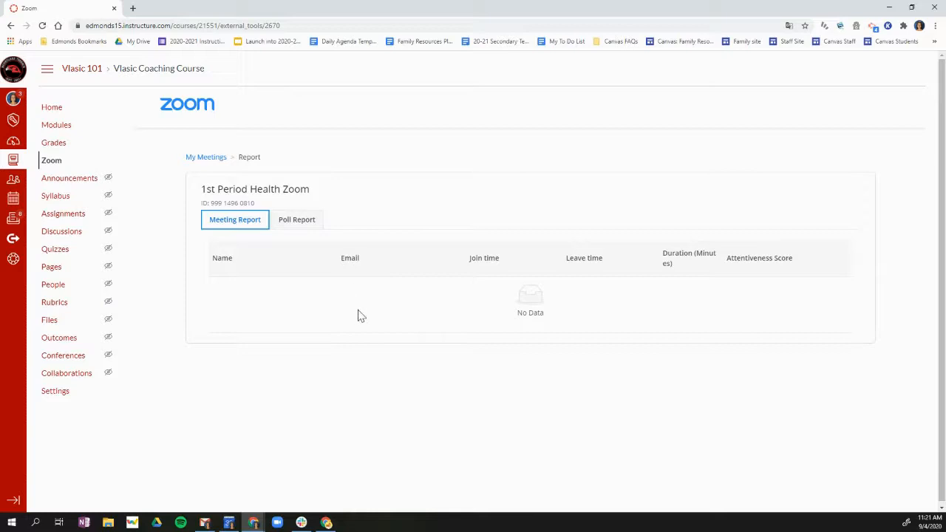
{"action": "left_click", "coordinate": [283, 225]}
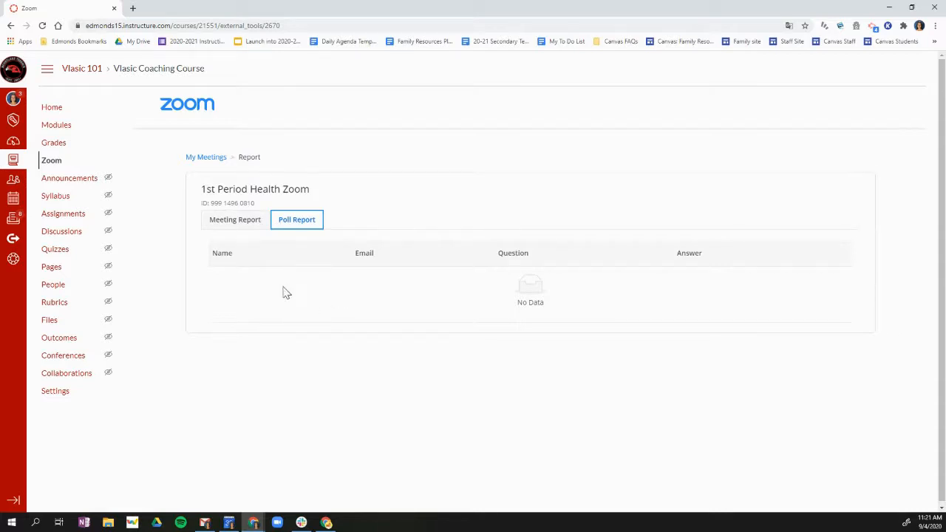
{"action": "left_click", "coordinate": [212, 159]}
{"action": "left_click", "coordinate": [210, 161]}
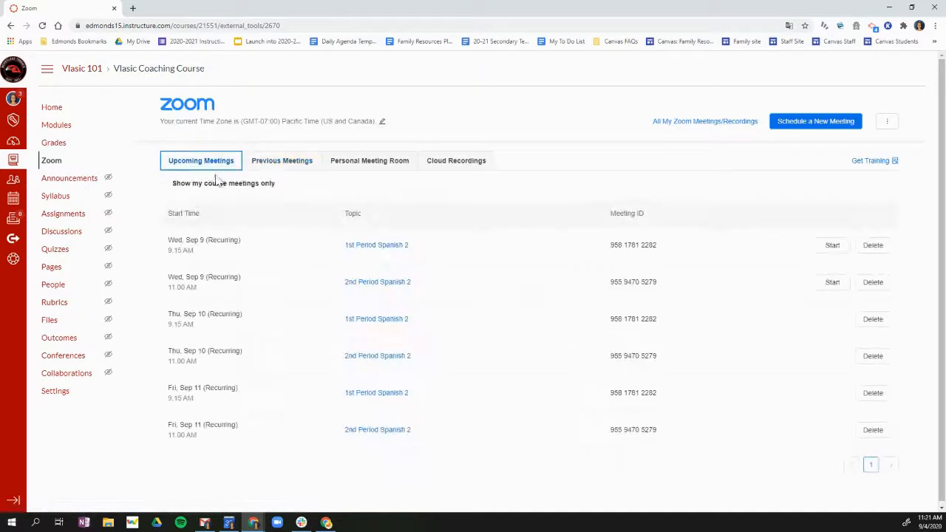